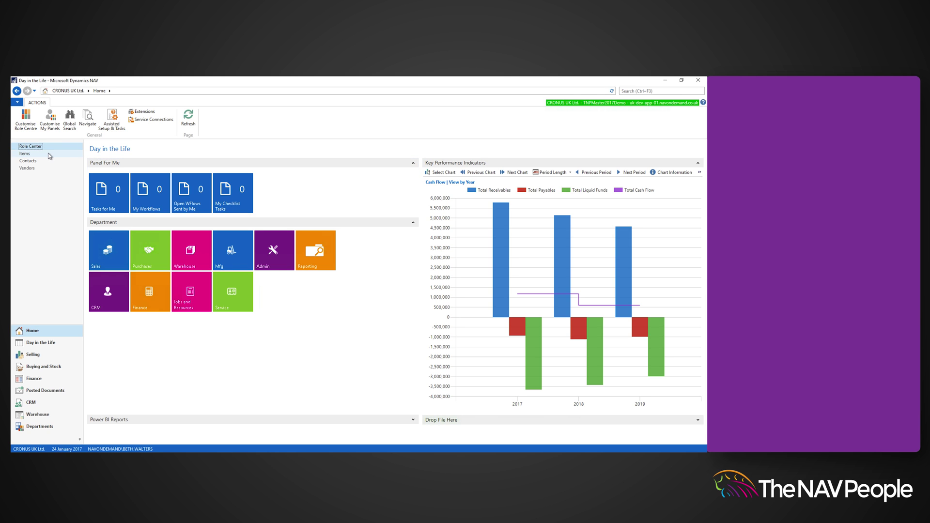
Check LS-120 (24) and LS-150 (13) stock under an LS filter, then create purchase order 106190
click(48, 154)
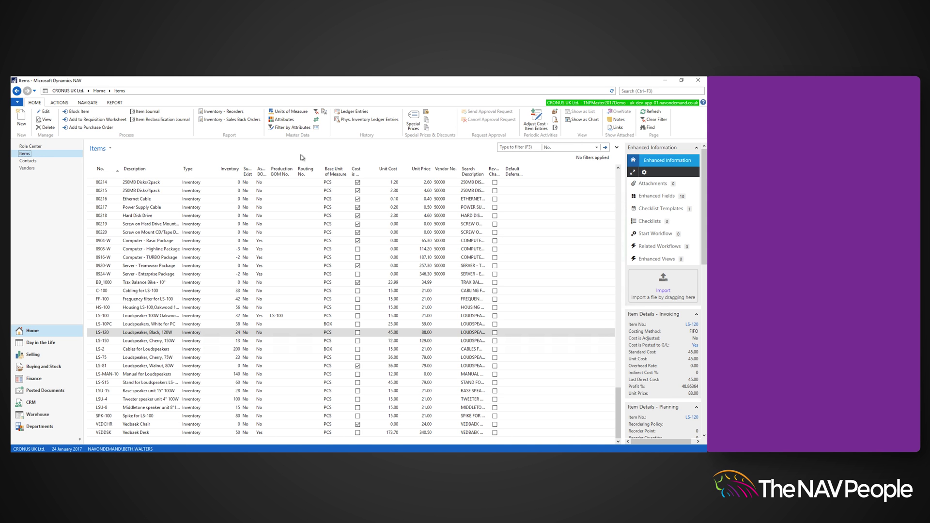
click(523, 147)
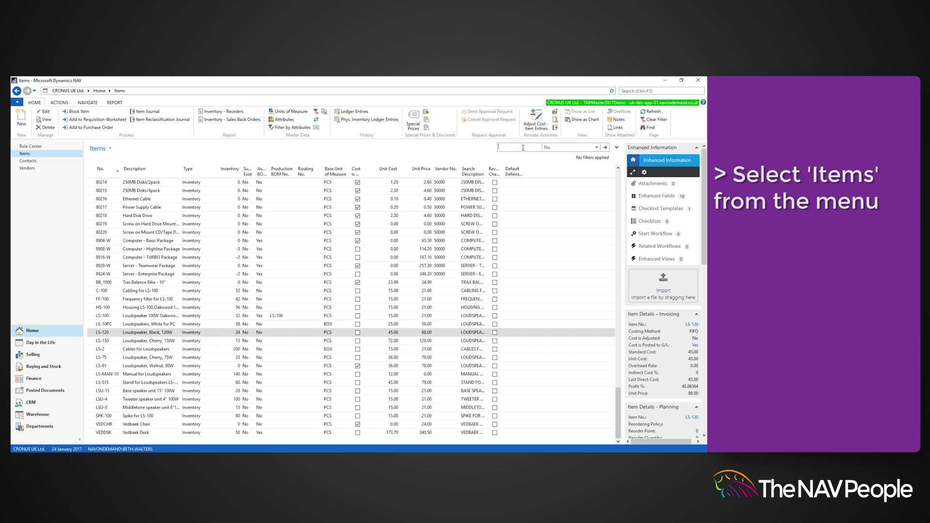
text(L)
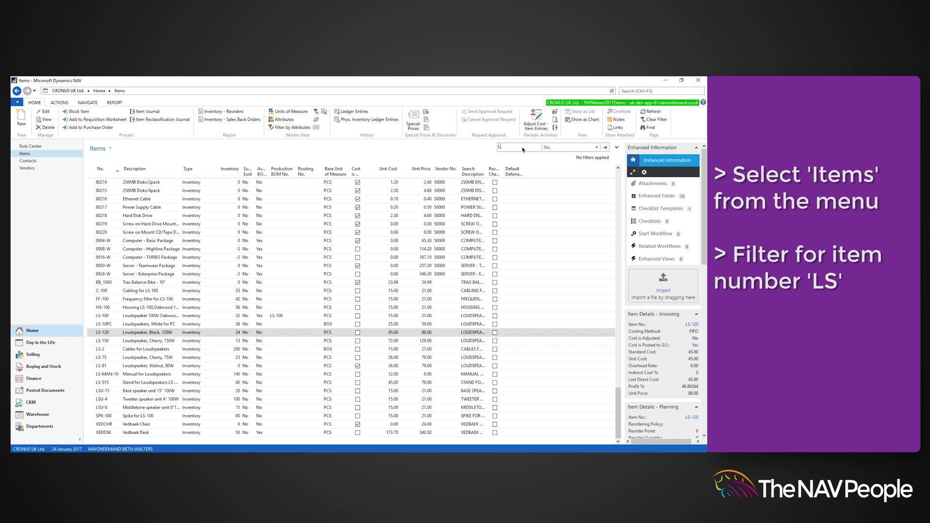
text(S)
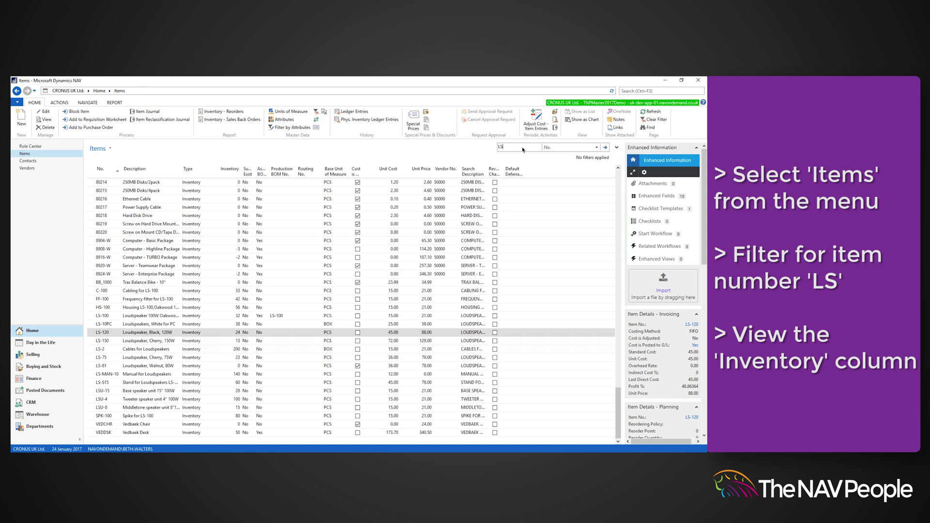
key(Return)
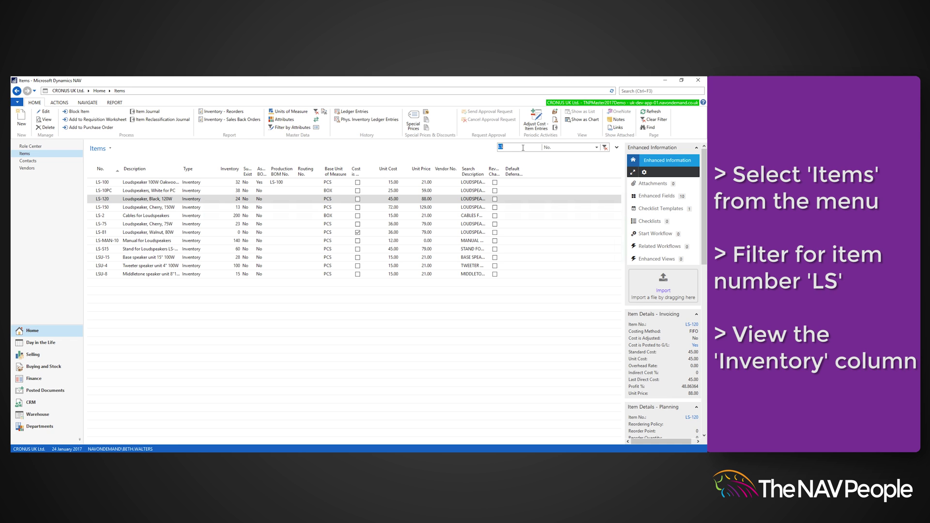
click(146, 201)
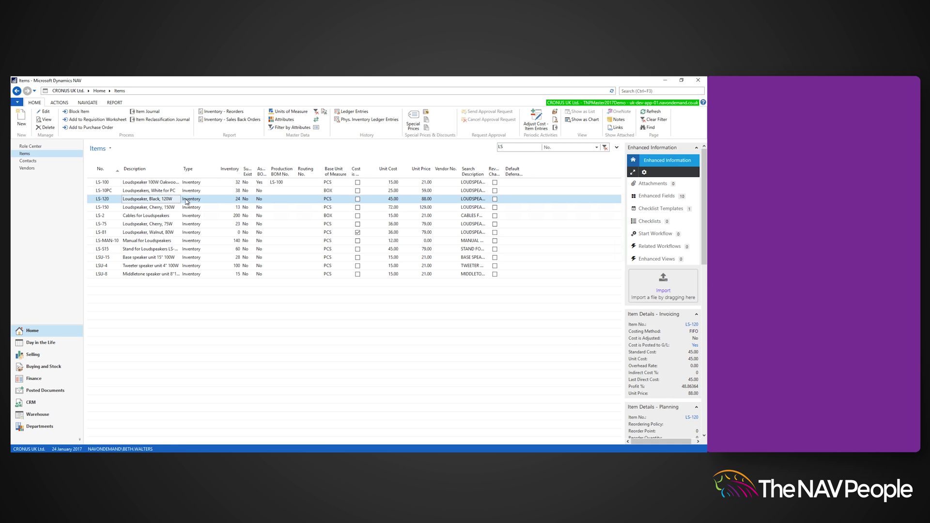
click(234, 208)
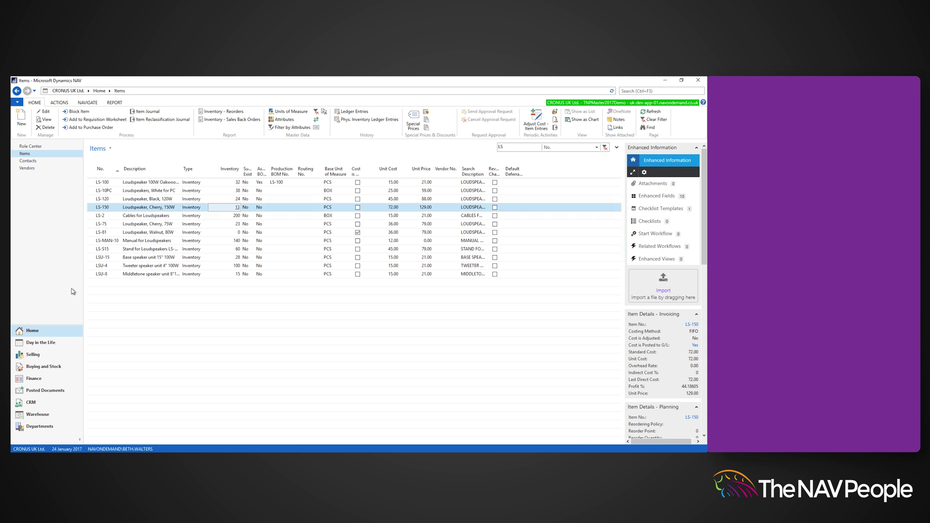
click(45, 367)
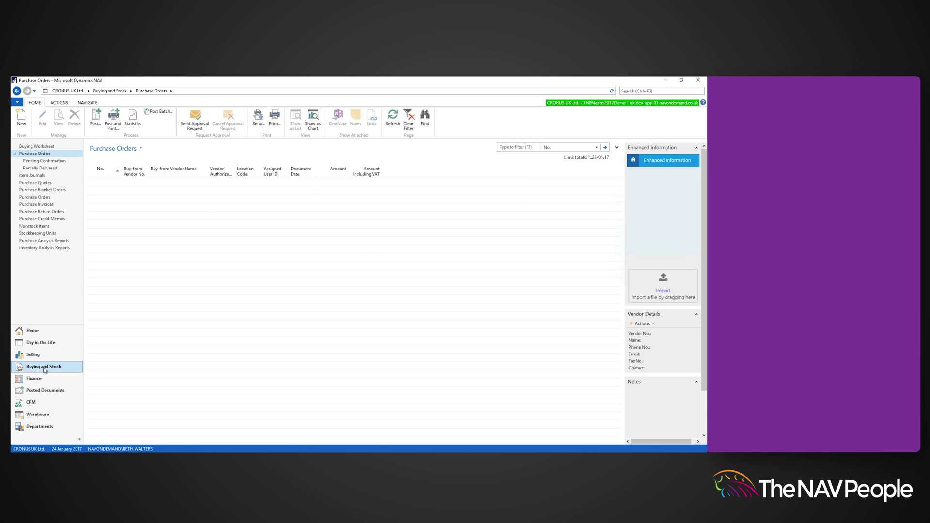
click(21, 118)
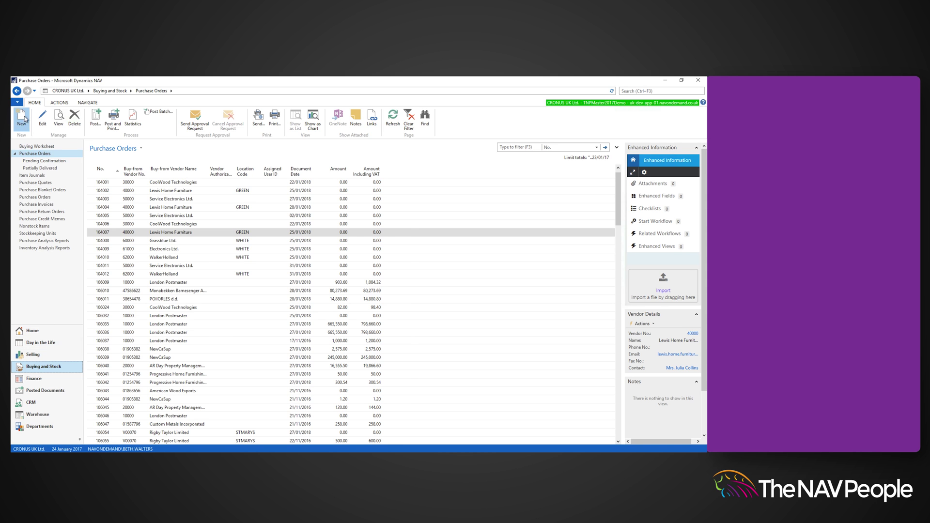
Choose vendor Progressive Home Furnishings and add a line for 5 of LS-120 at BLUE
click(166, 189)
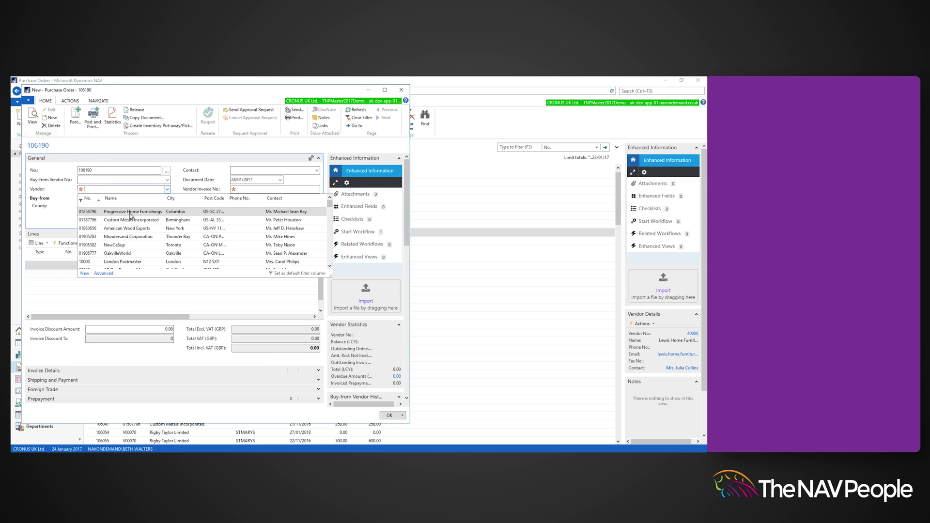
click(129, 213)
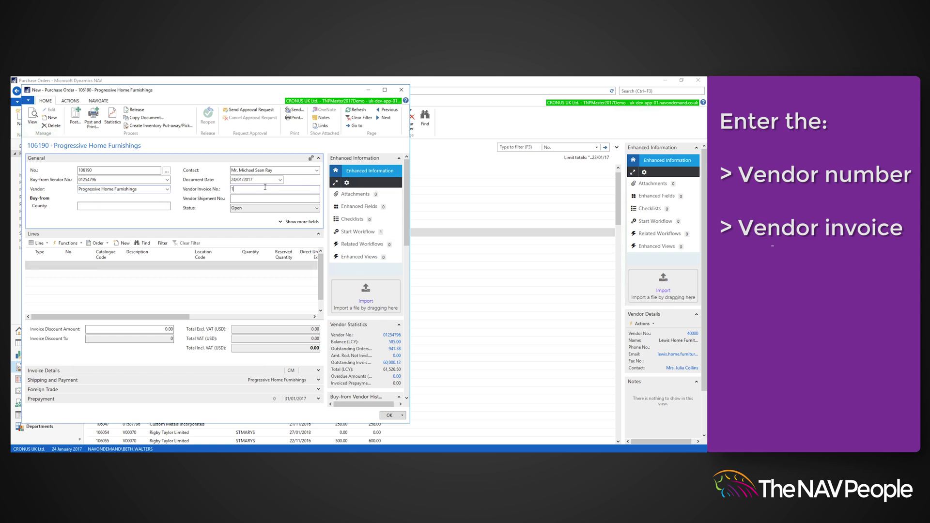
text(122588)
click(45, 265)
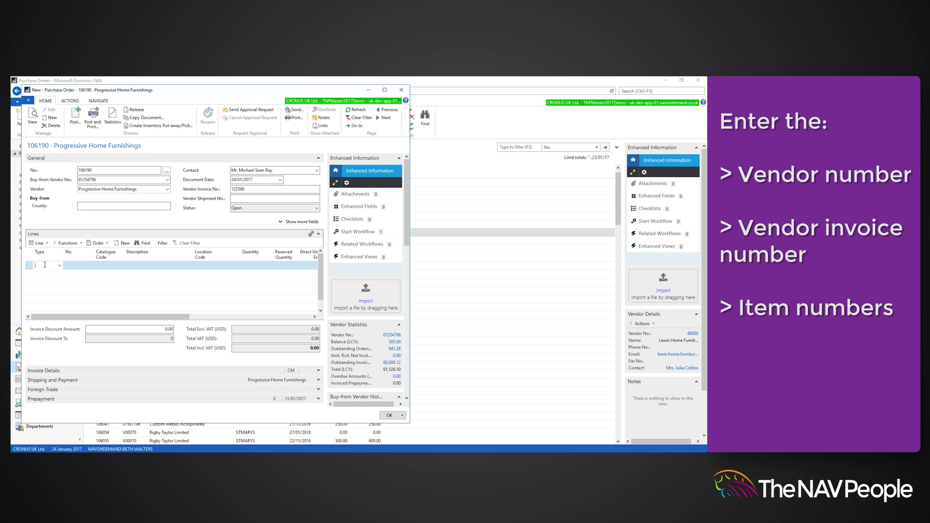
text(ItemLS)
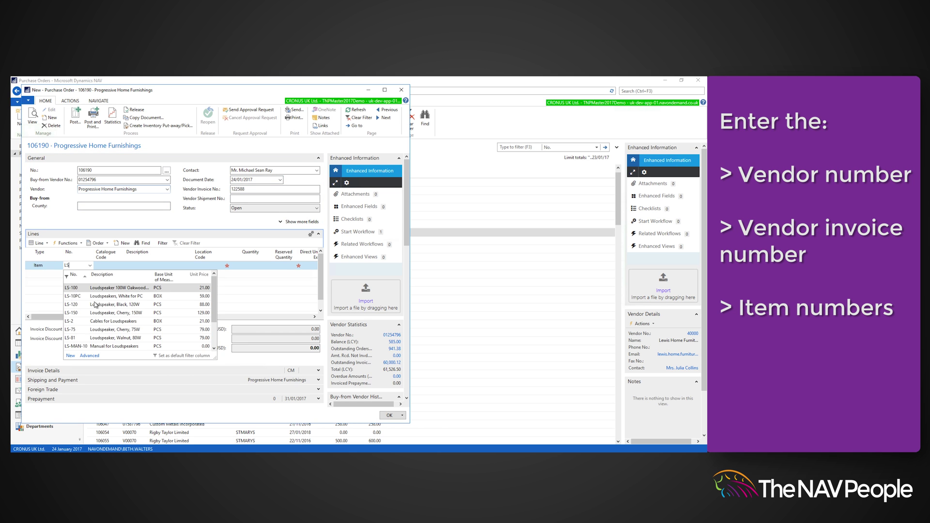
click(97, 305)
text(Blue)
key(Tab)
text(5)
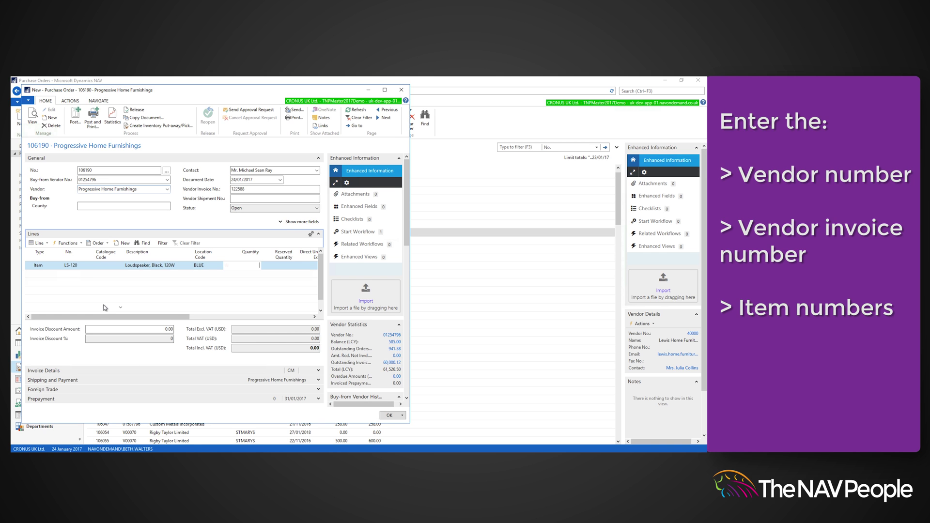
Add a line for 5 of LS-150 at BLUE and post the order as Receive and Invoice
click(45, 275)
text(LS-150)
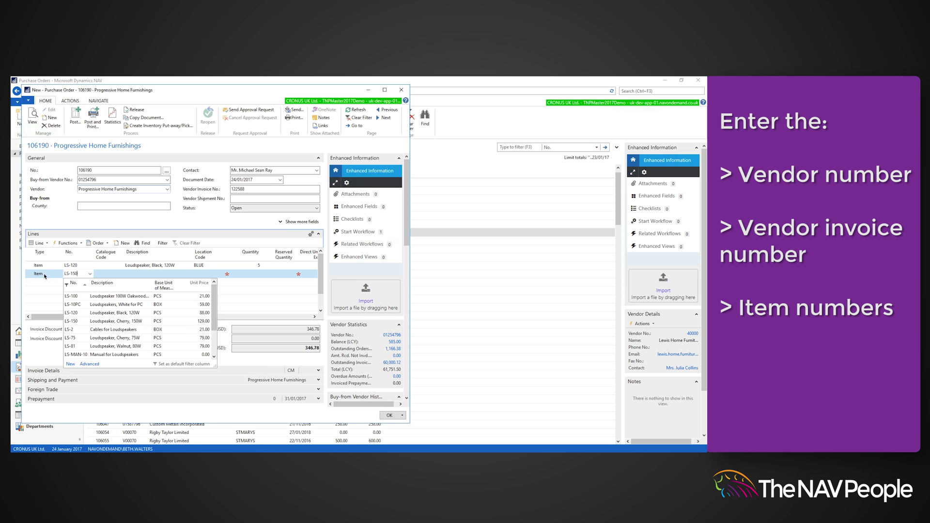
click(97, 314)
text(BLUE)
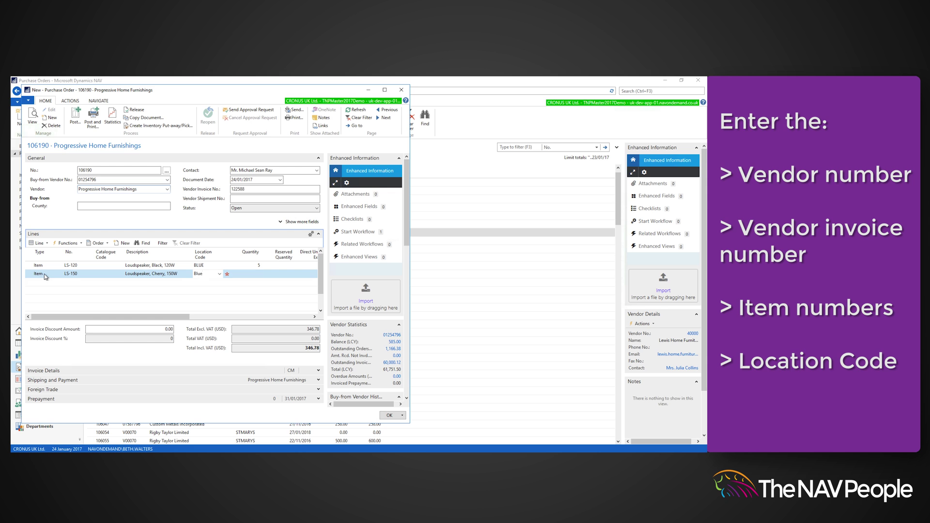
key(Tab)
text(1)
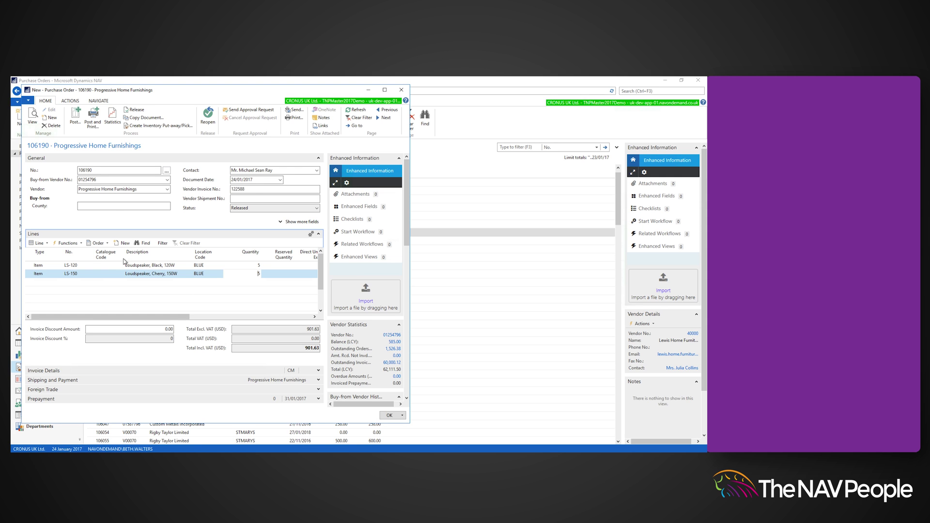
click(75, 116)
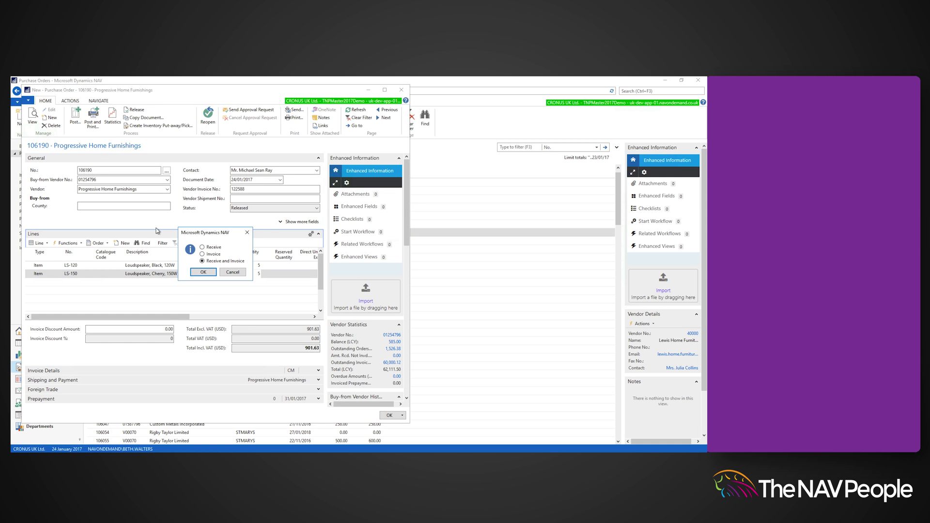
click(204, 273)
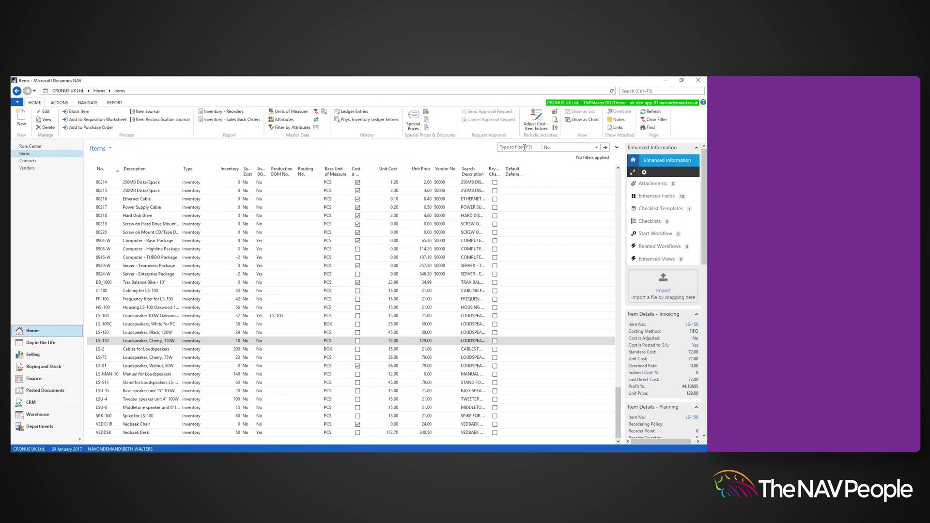
Filter the Items list by LS to confirm LS-120 inventory is 29 and LS-150 is 18
click(524, 147)
text(LS)
key(Return)
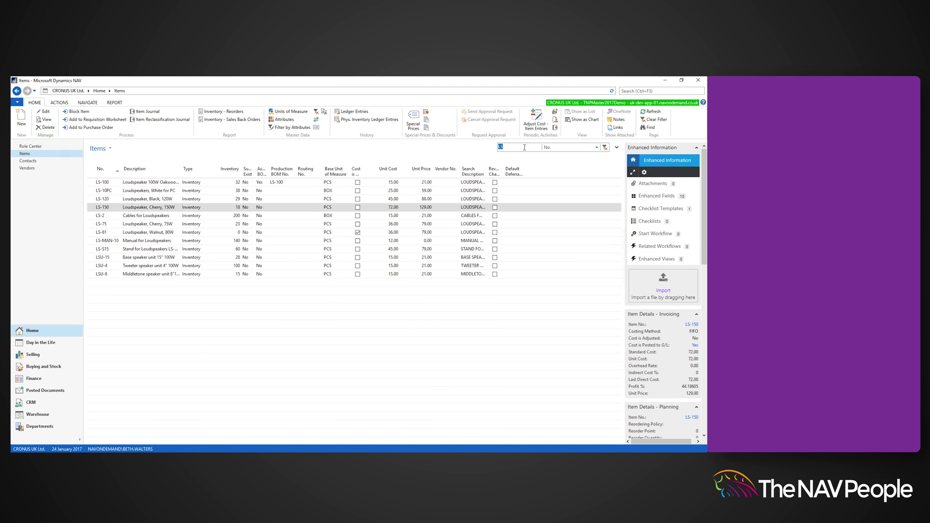